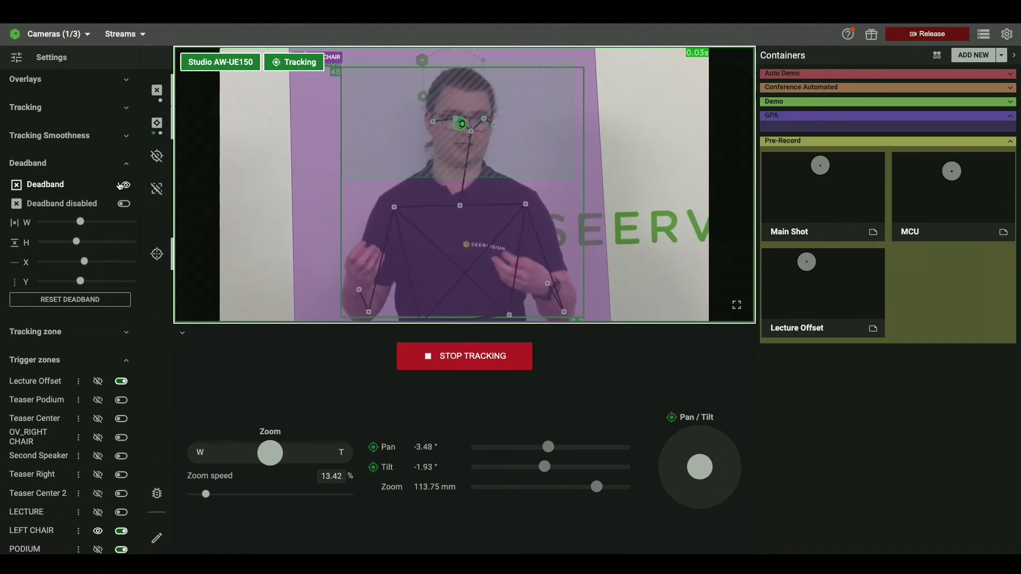
Re-enable the head deadband box while full-body tracking continues between the trigger zones.
left_click(124, 203)
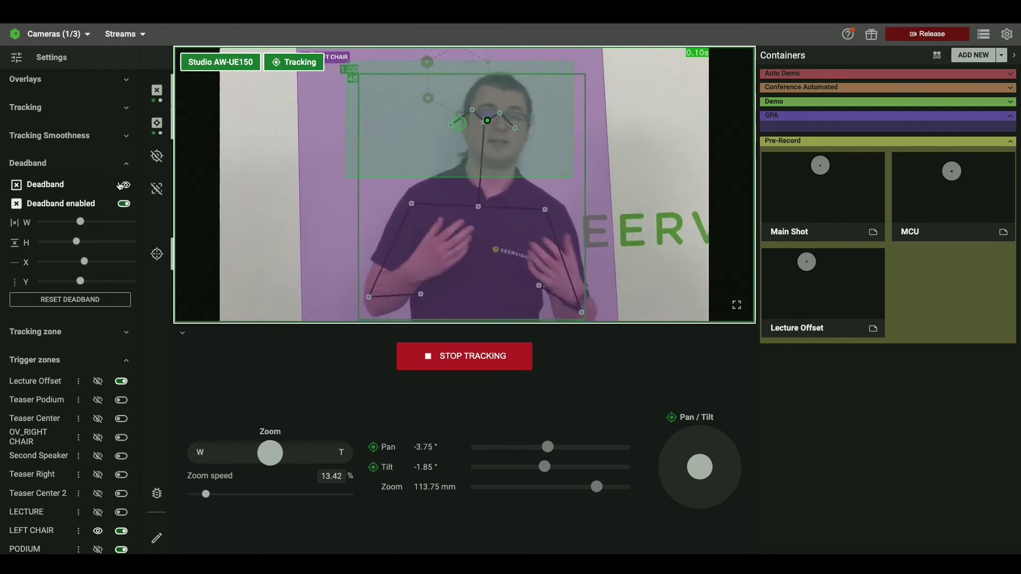